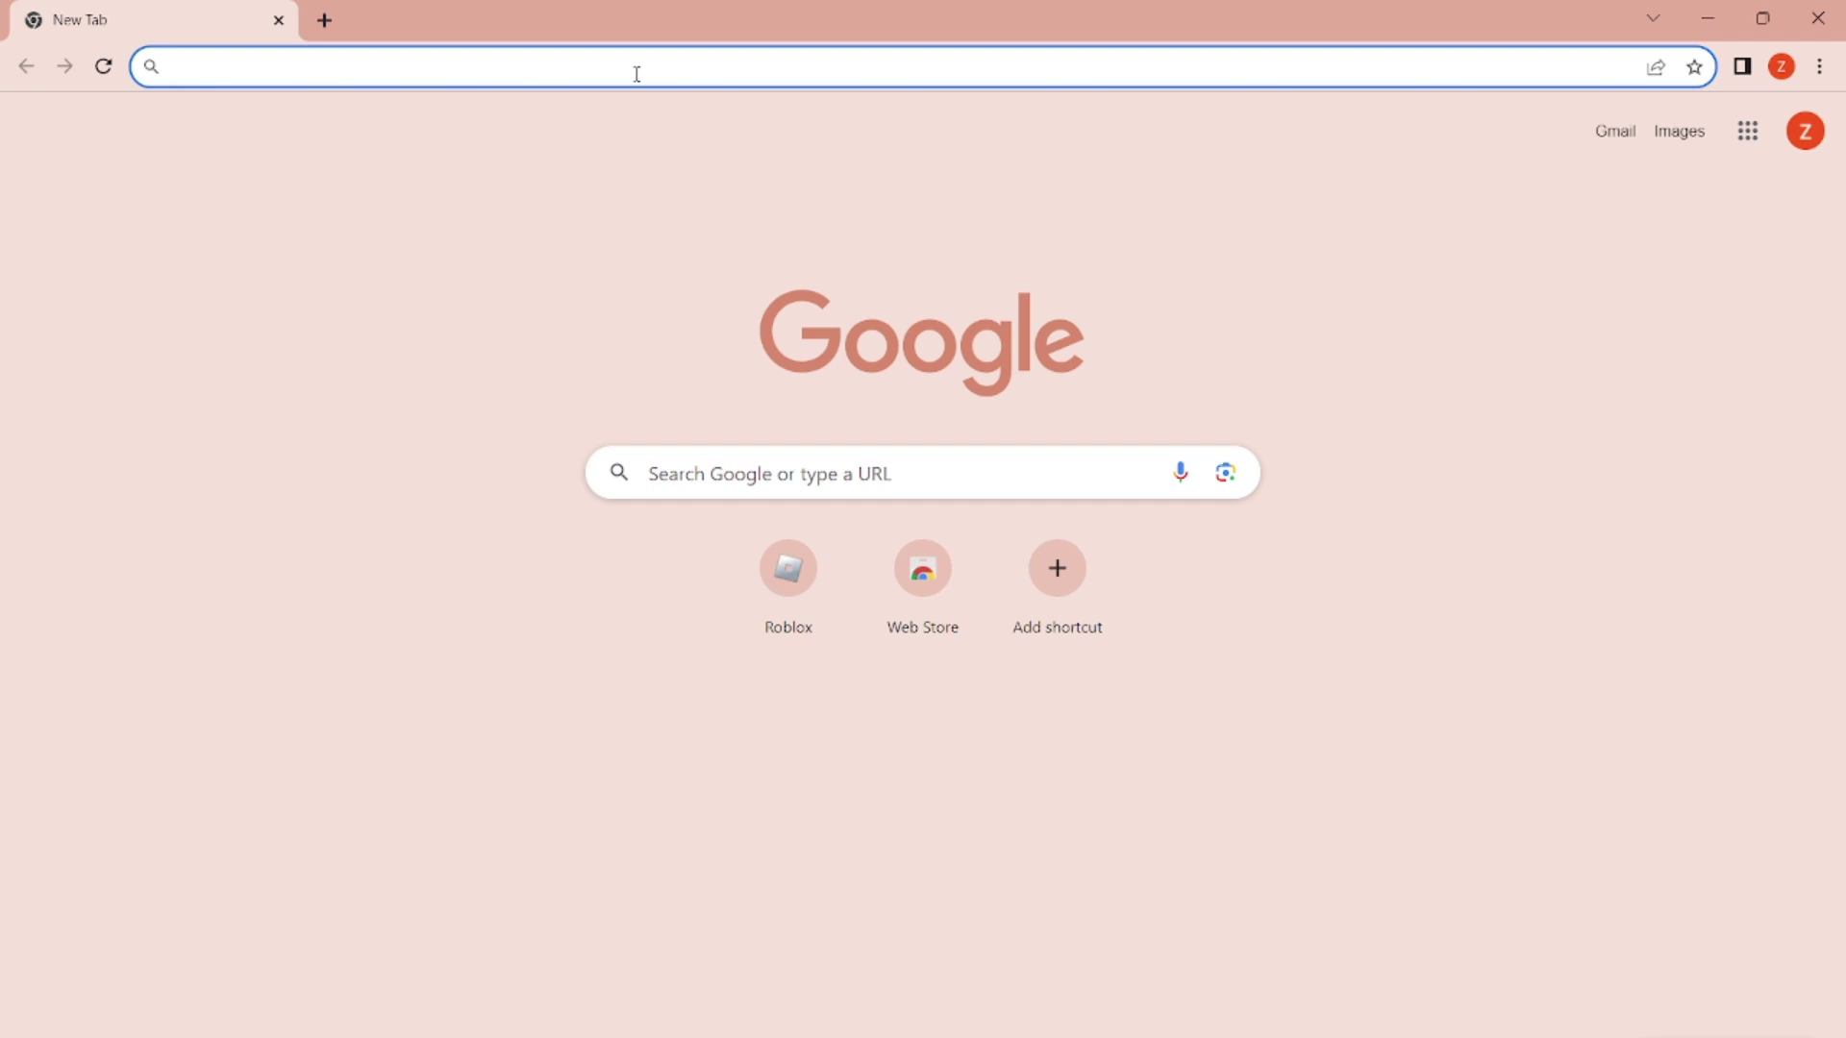
{"action": "left_click", "coordinate": [637, 74]}
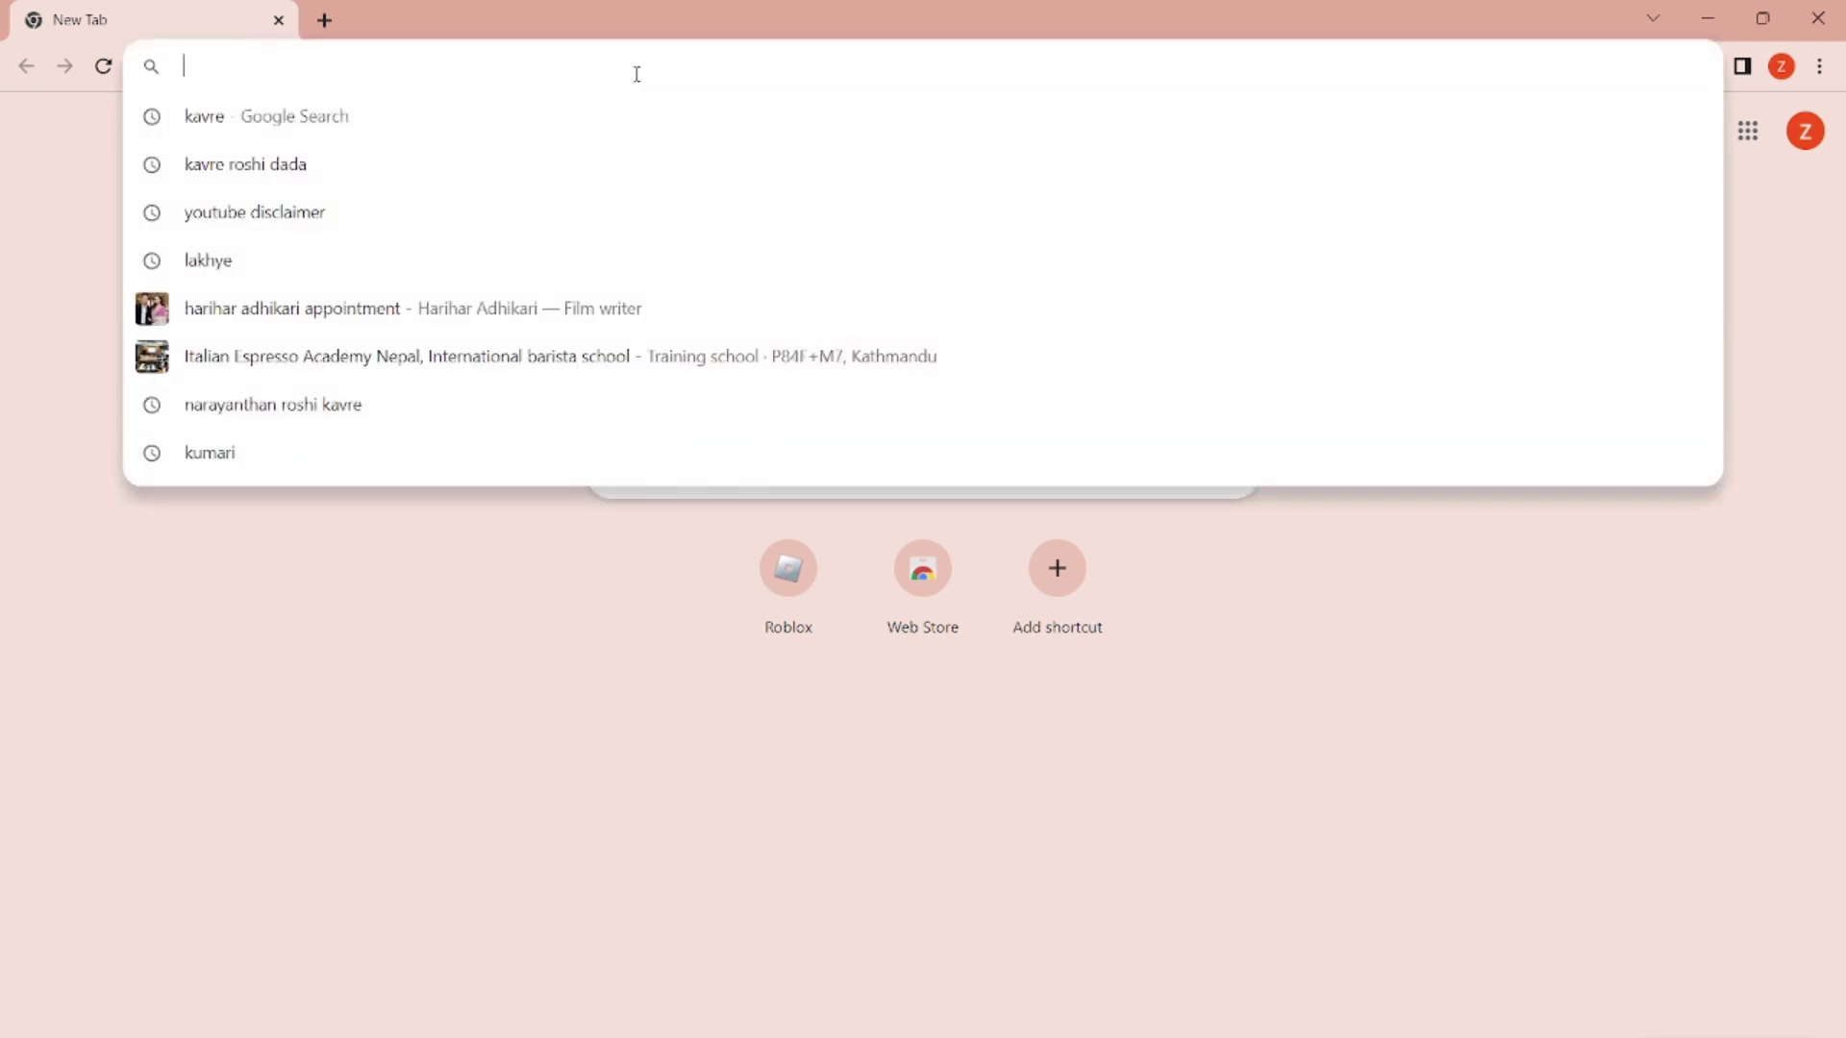
{"action": "type", "text": "www.udemy."}
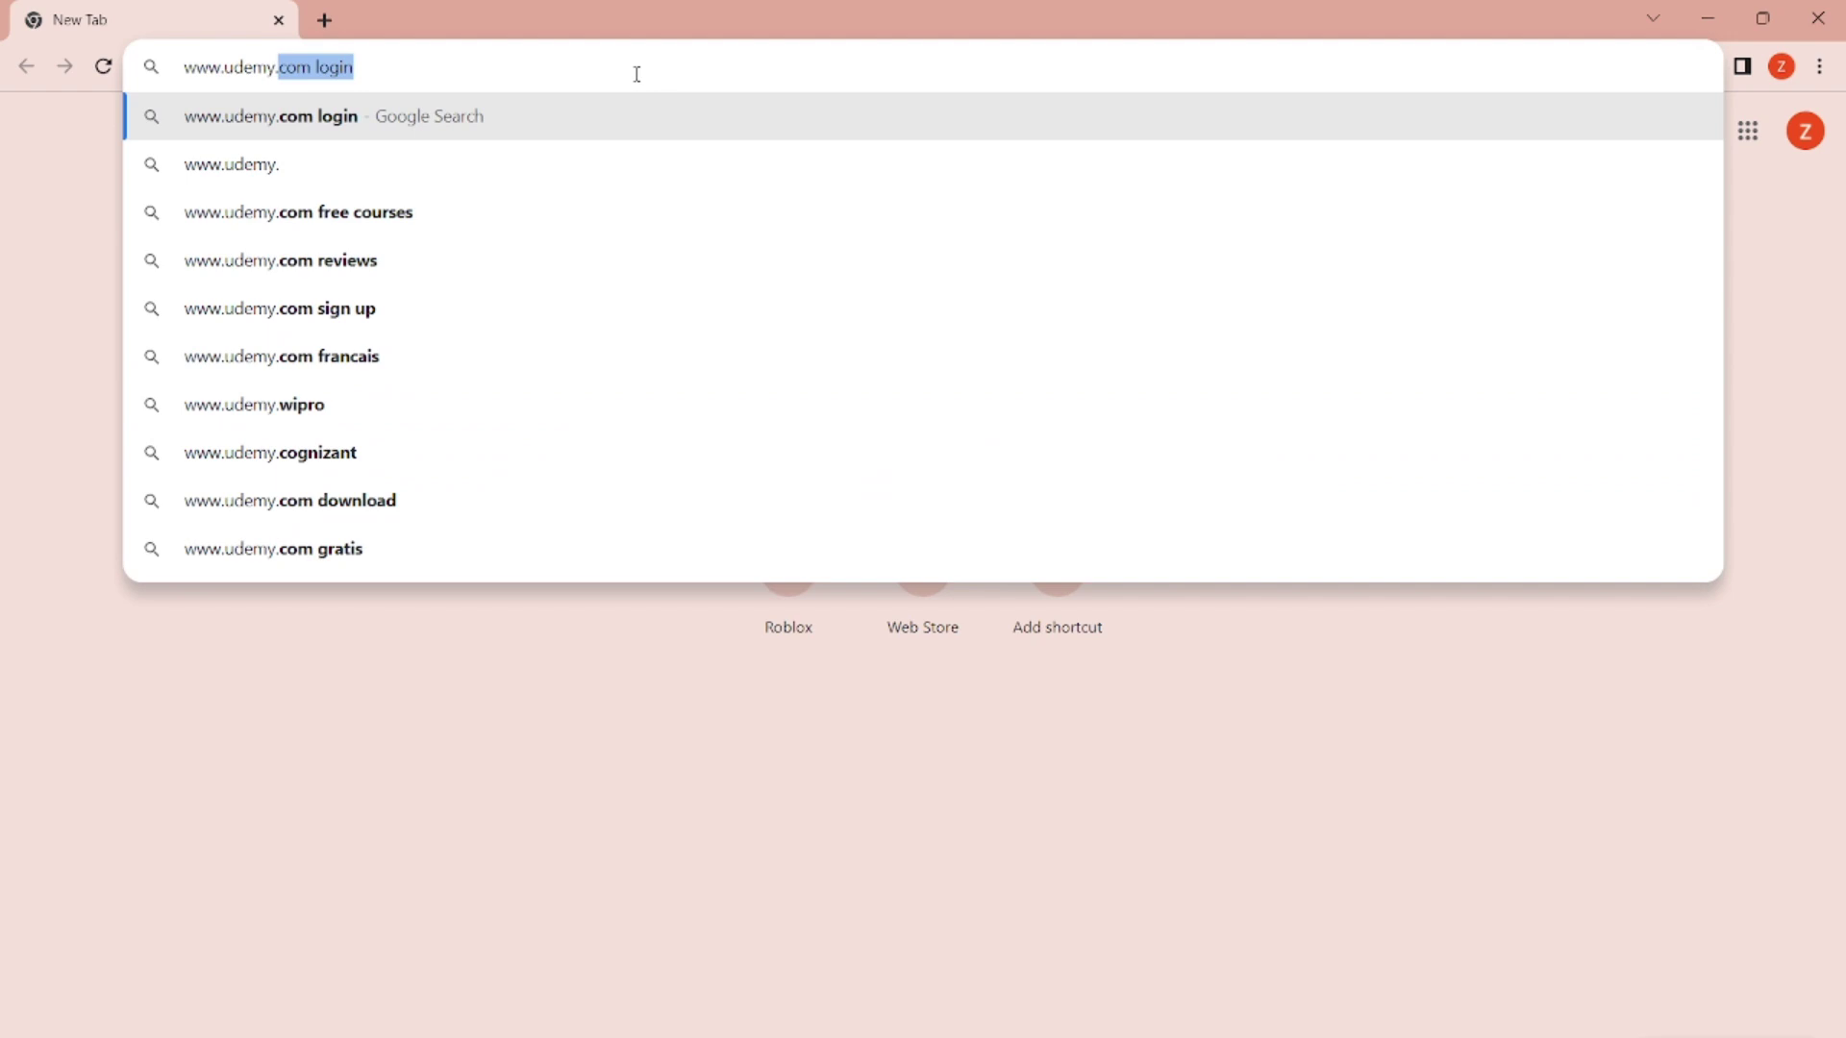
{"action": "type", "text": "com"}
{"action": "key", "text": "Return"}
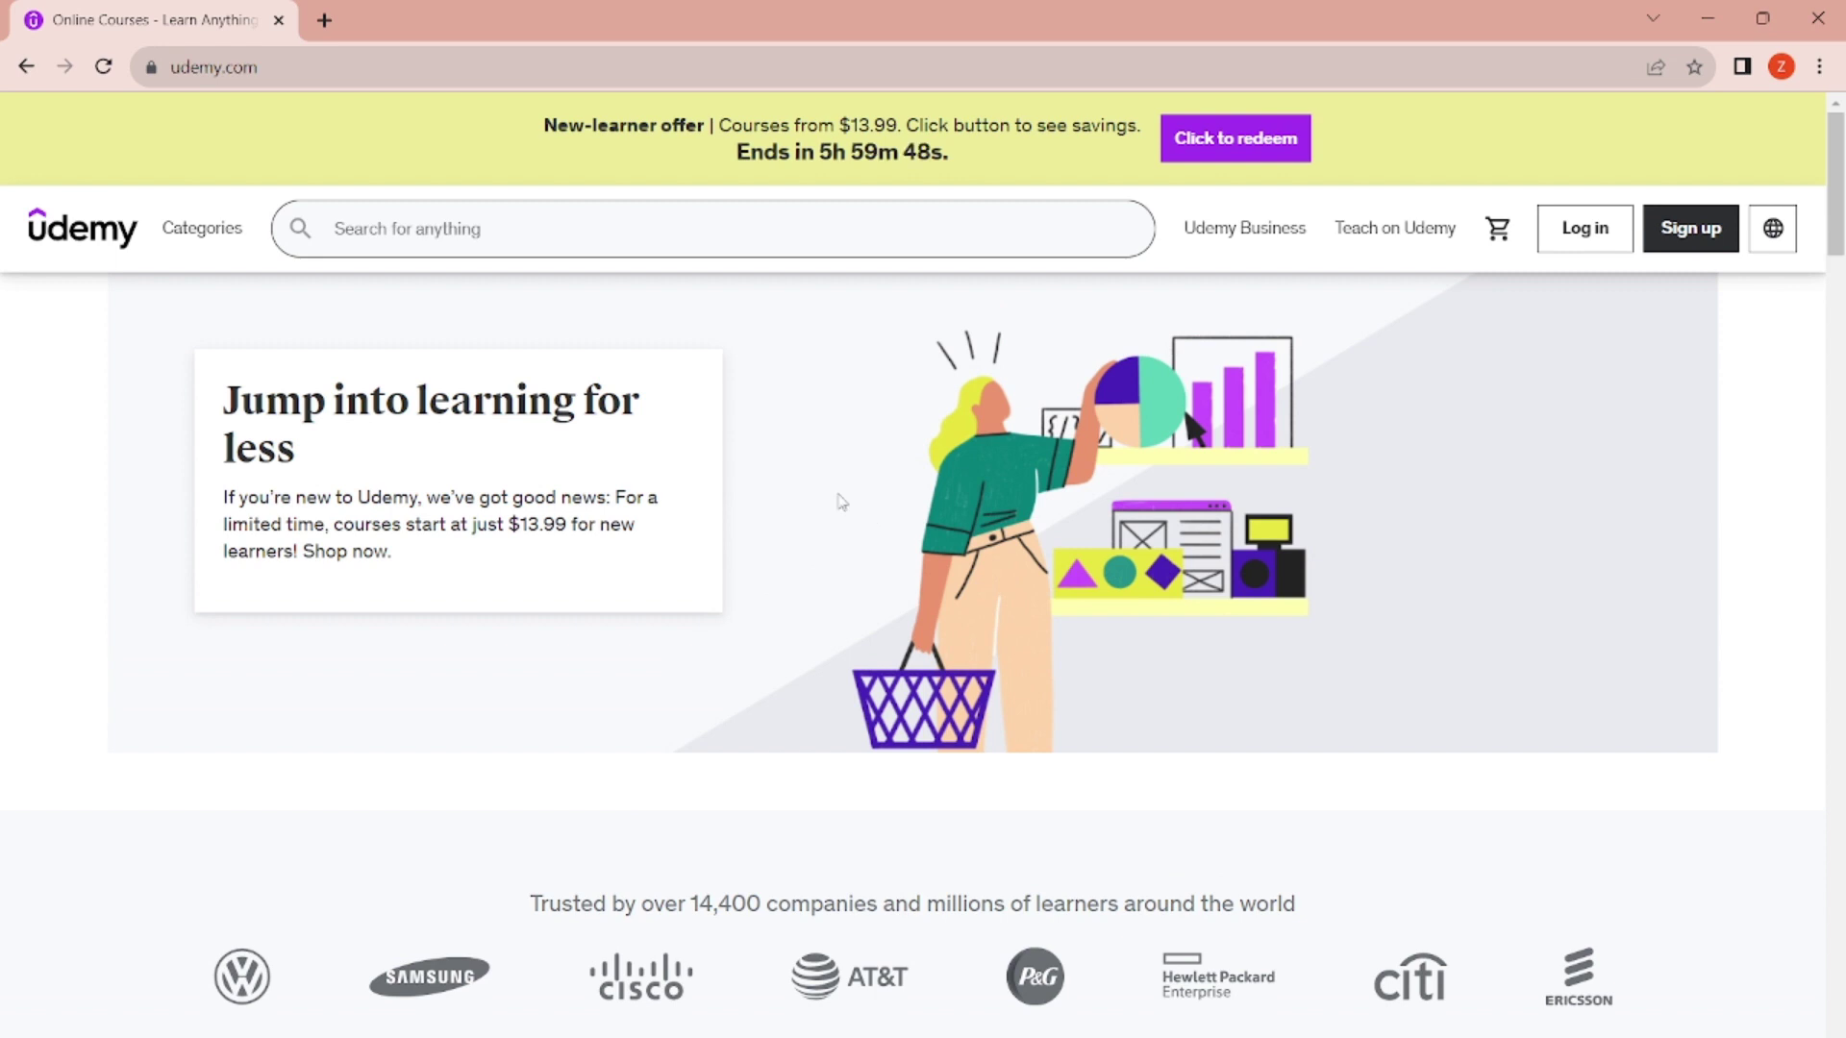
- Open Udemy's Log in form and enter the account email and password
{"action": "left_click", "coordinate": [1585, 228]}
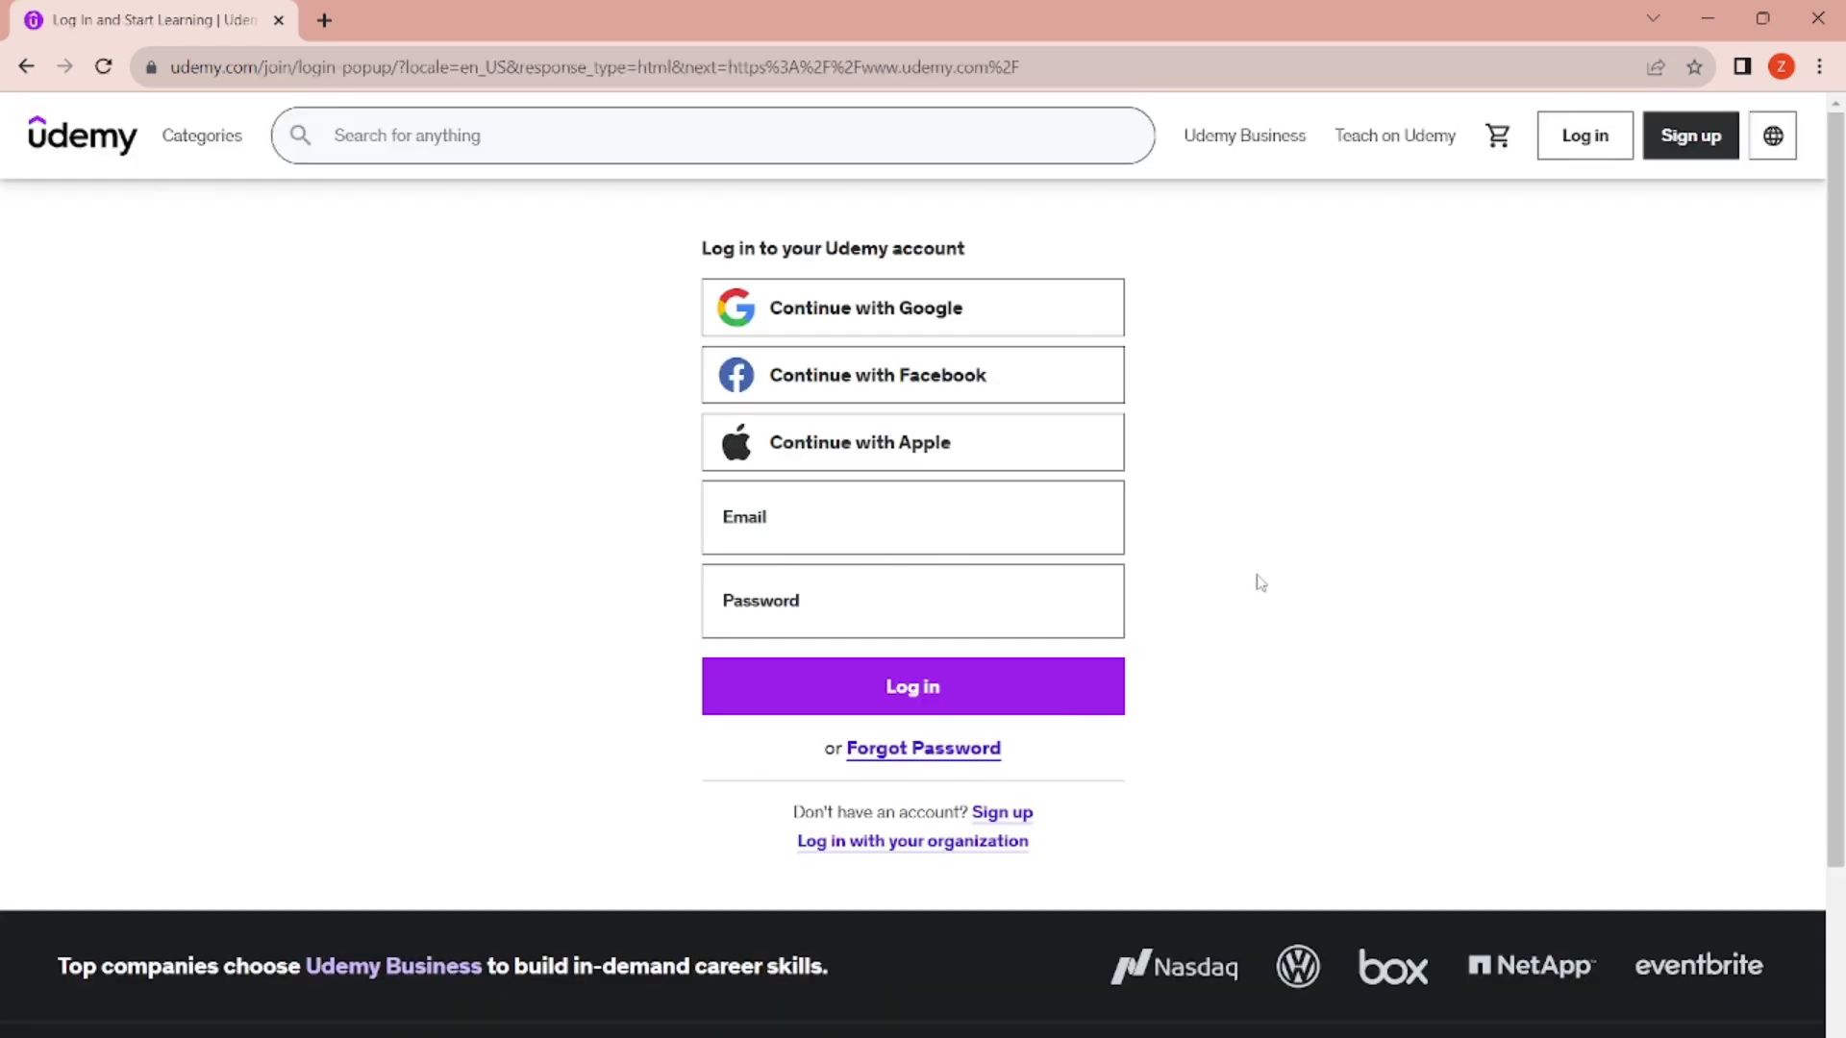
{"action": "left_click", "coordinate": [1002, 515]}
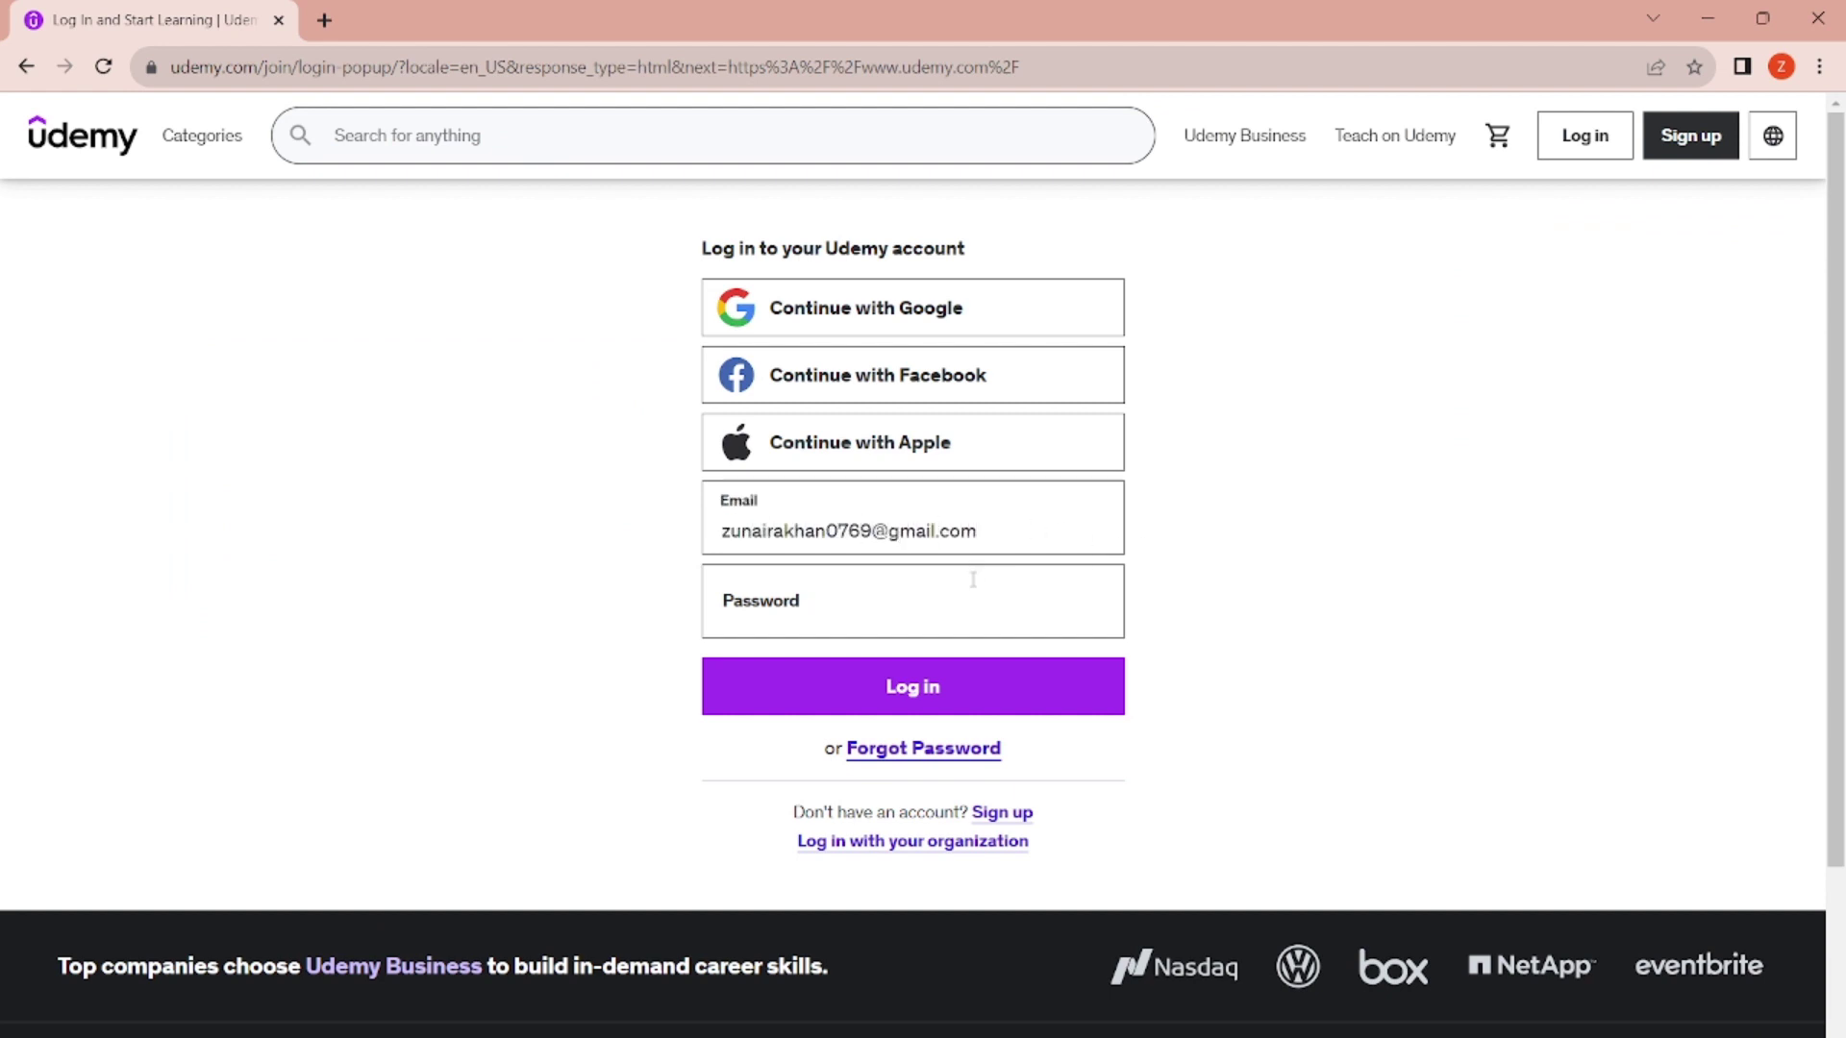
{"action": "left_click", "coordinate": [972, 578]}
{"action": "type", "text": "************"}
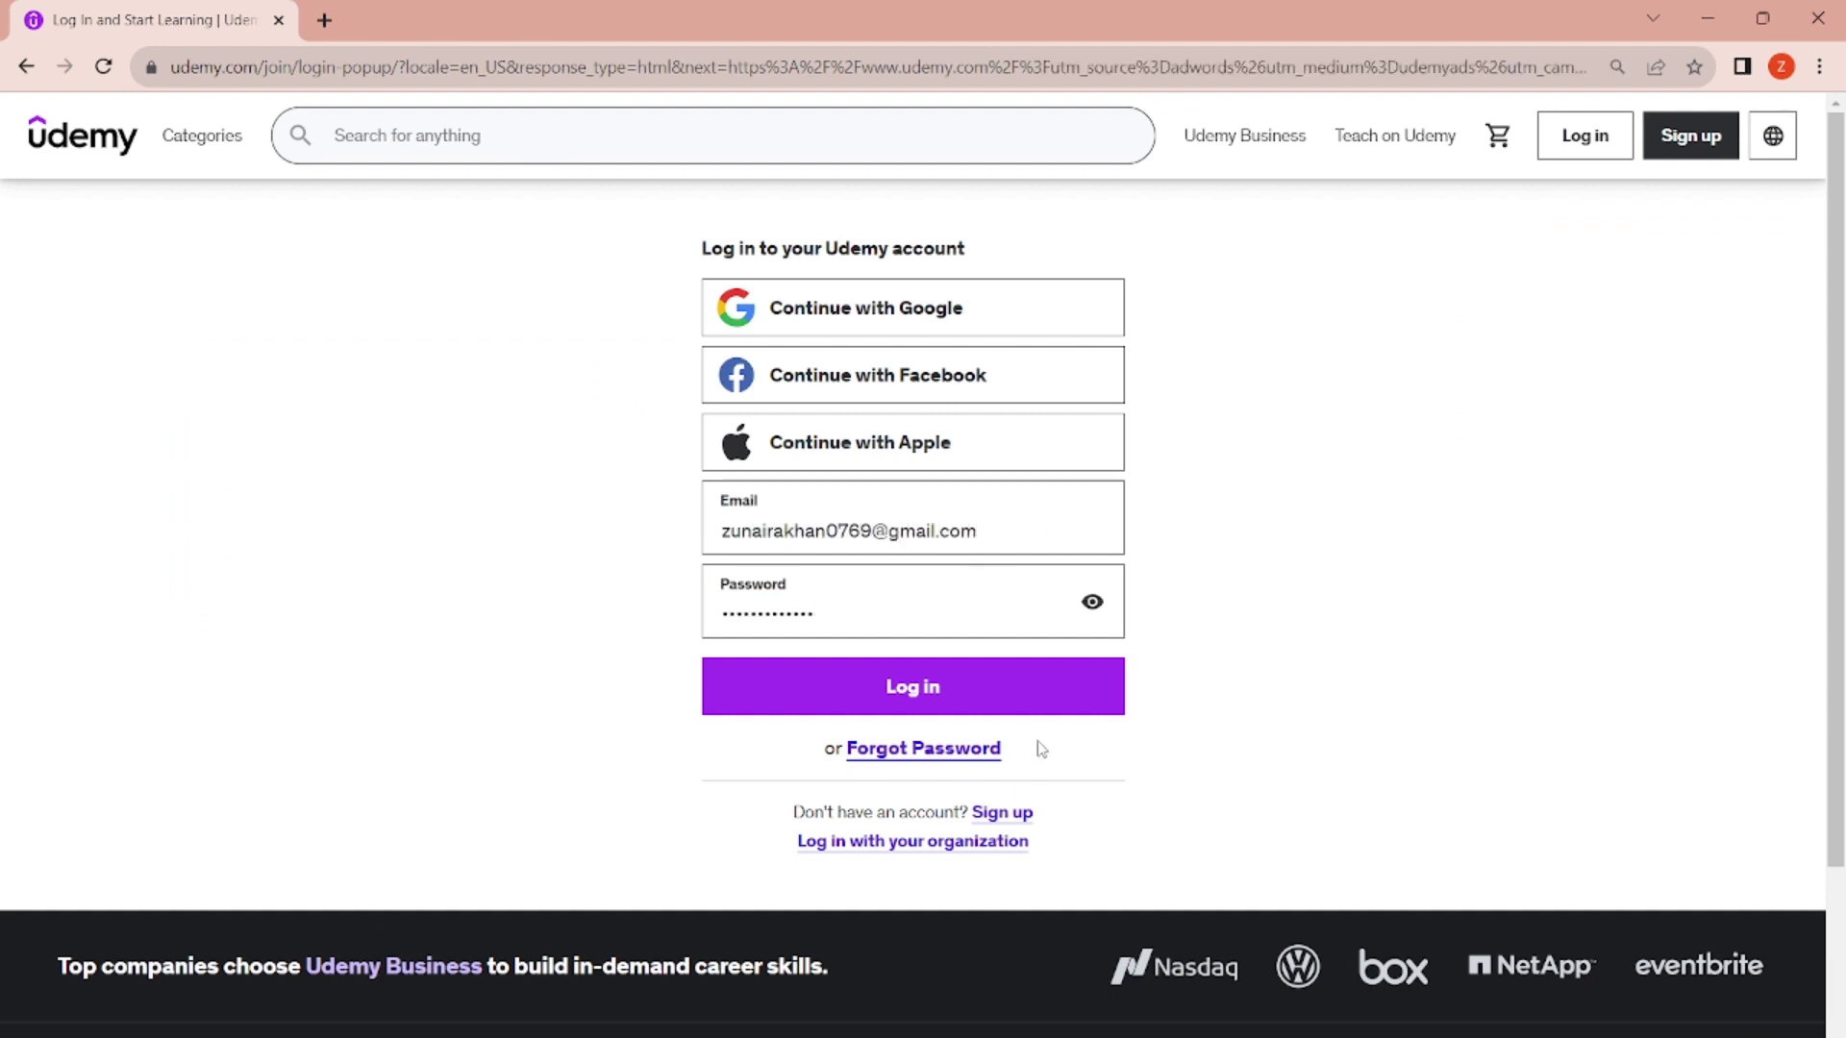